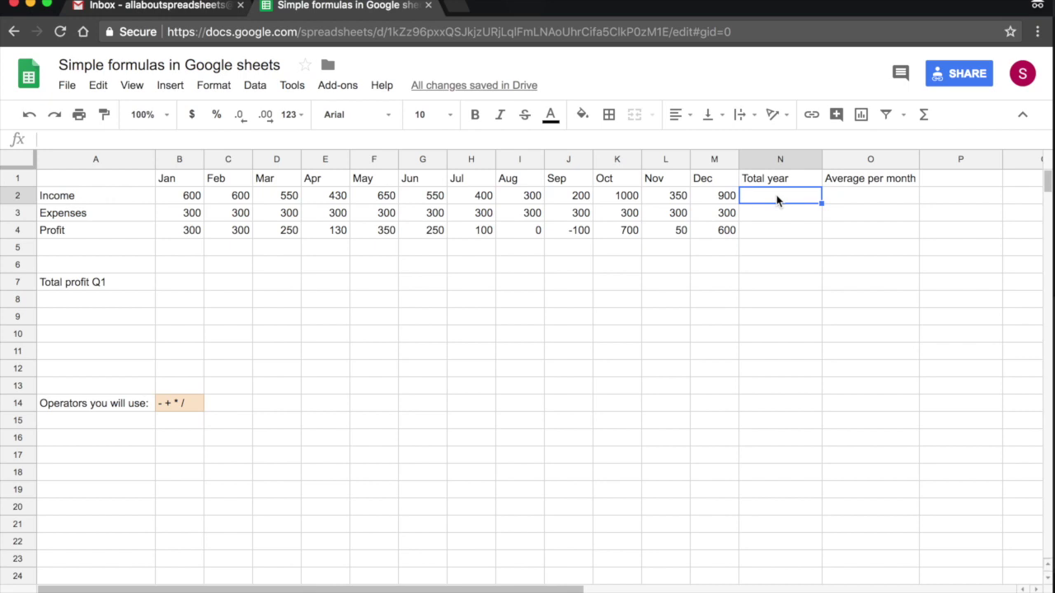
# Draft =SUM(B2,C2,D2) in N2 for the Income cells, then trim off the last reference
pyautogui.write('=')
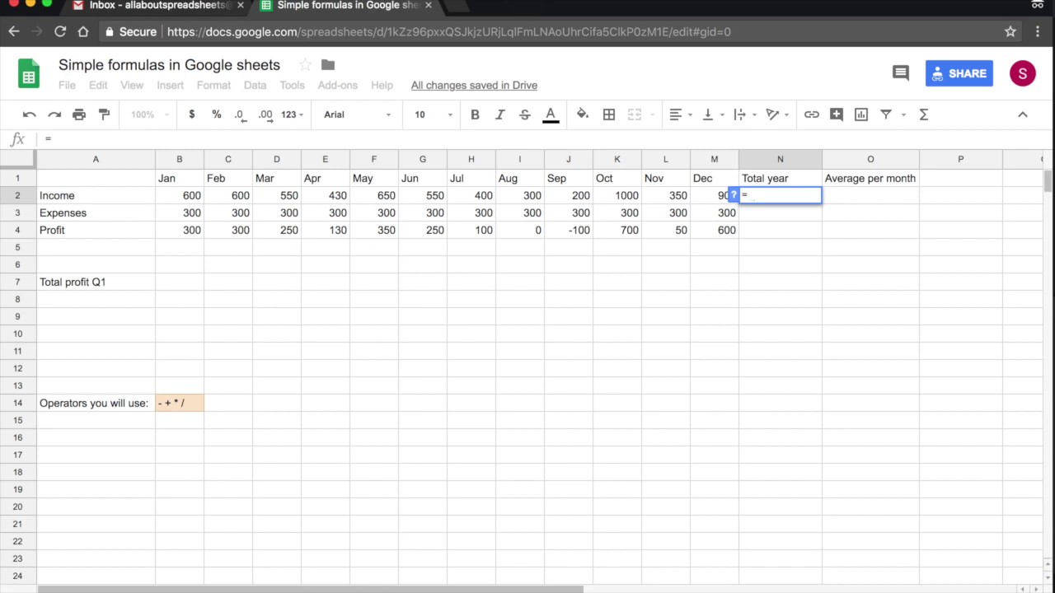
pyautogui.write('su')
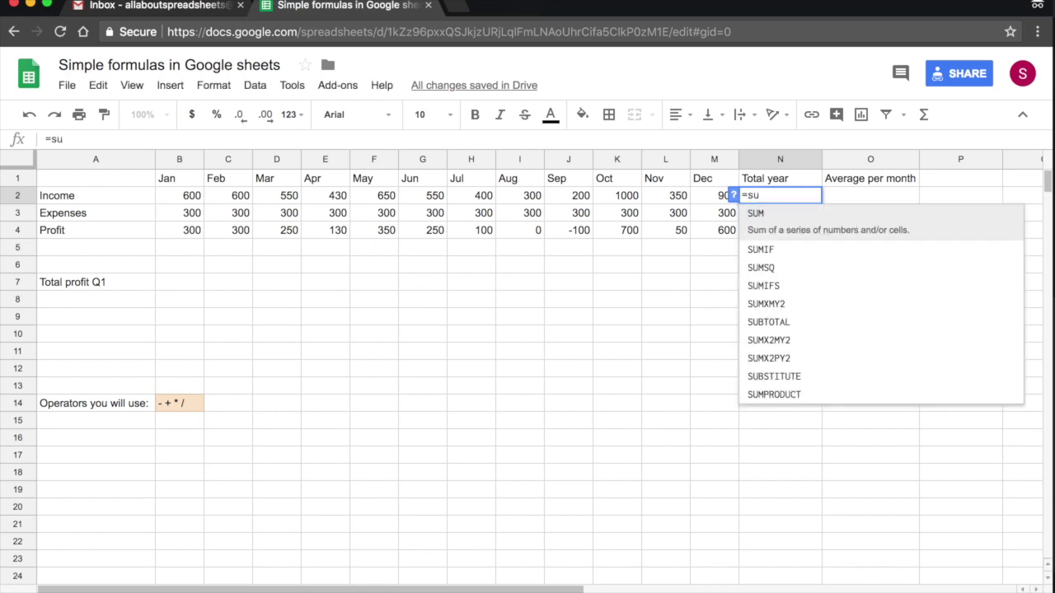
pyautogui.write('m')
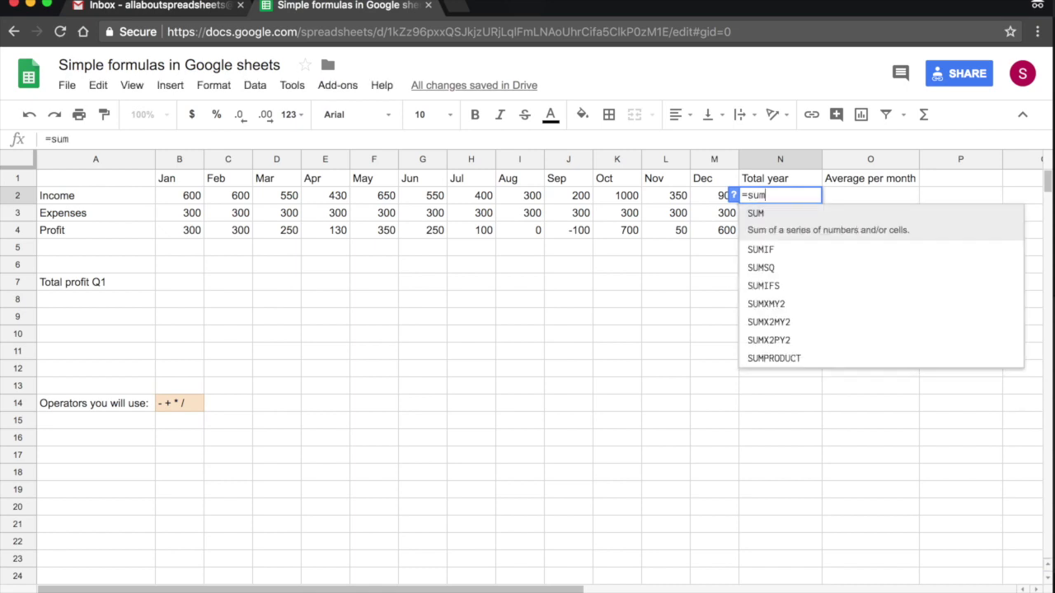
pyautogui.click(785, 217)
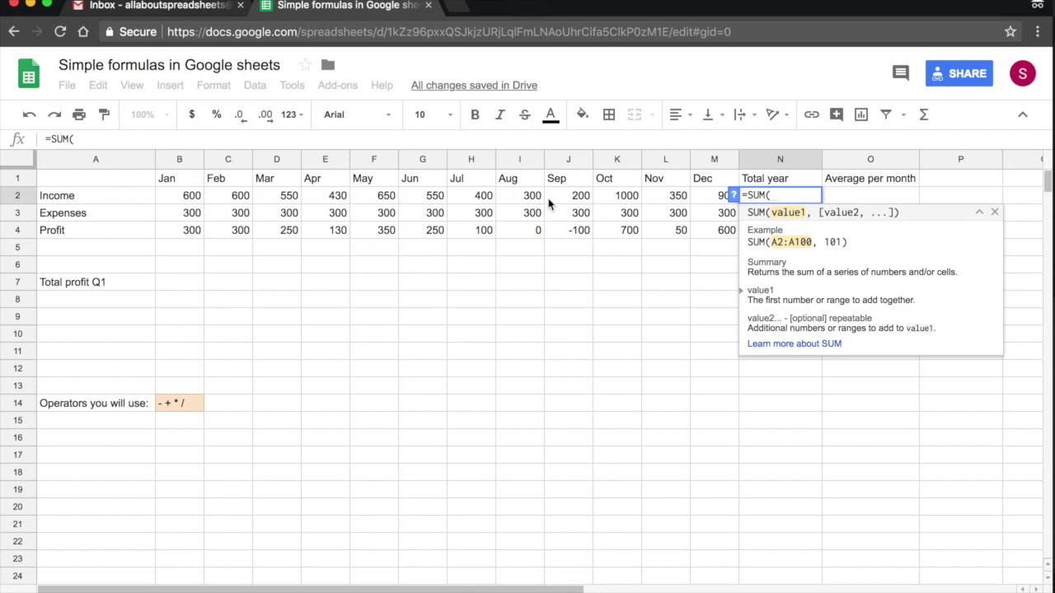
pyautogui.write('B2,')
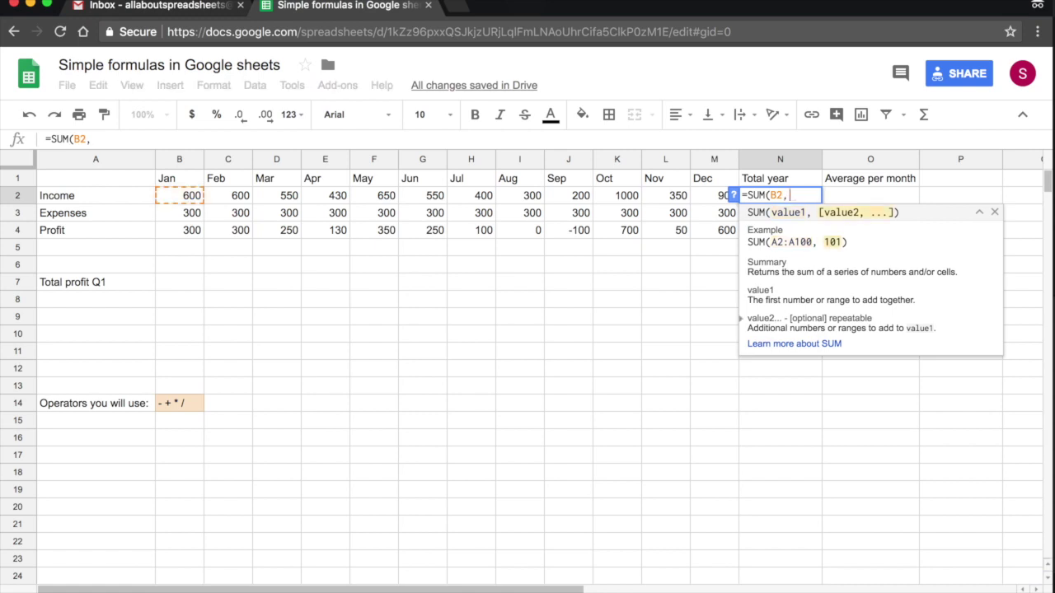
pyautogui.write('C')
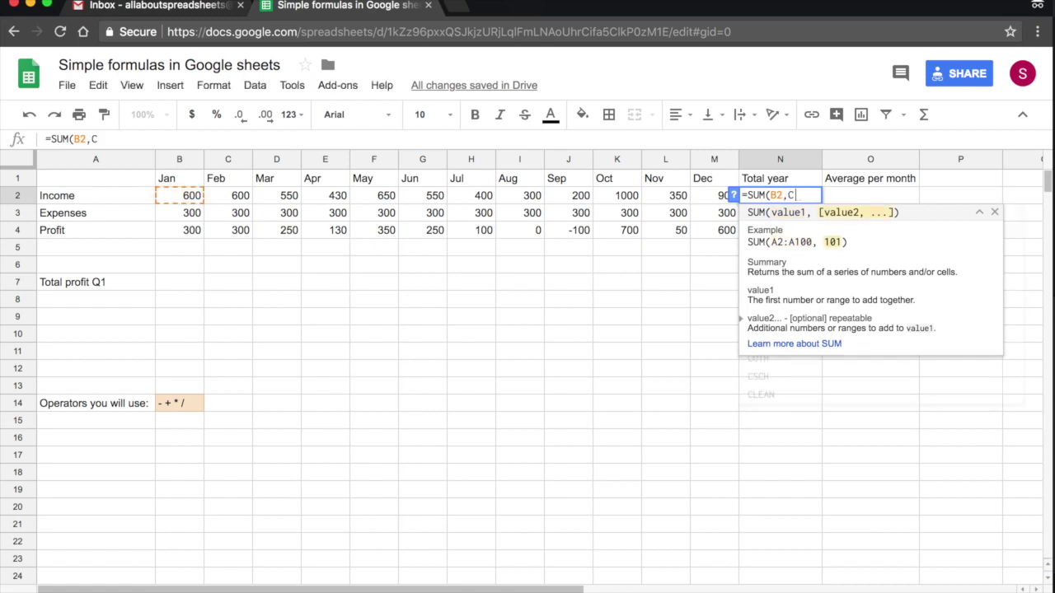
pyautogui.write('2')
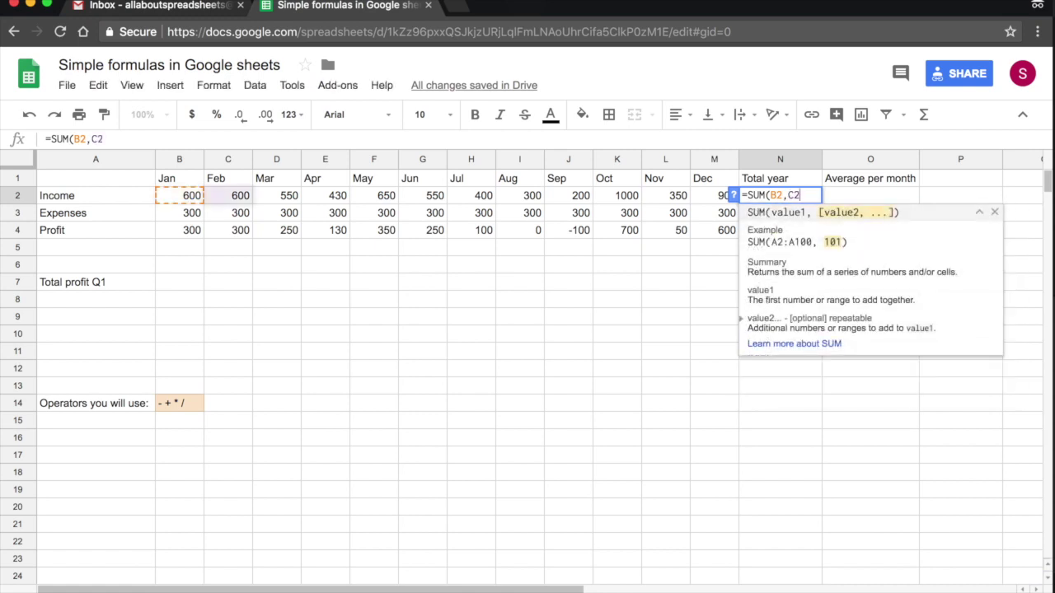
pyautogui.write(',')
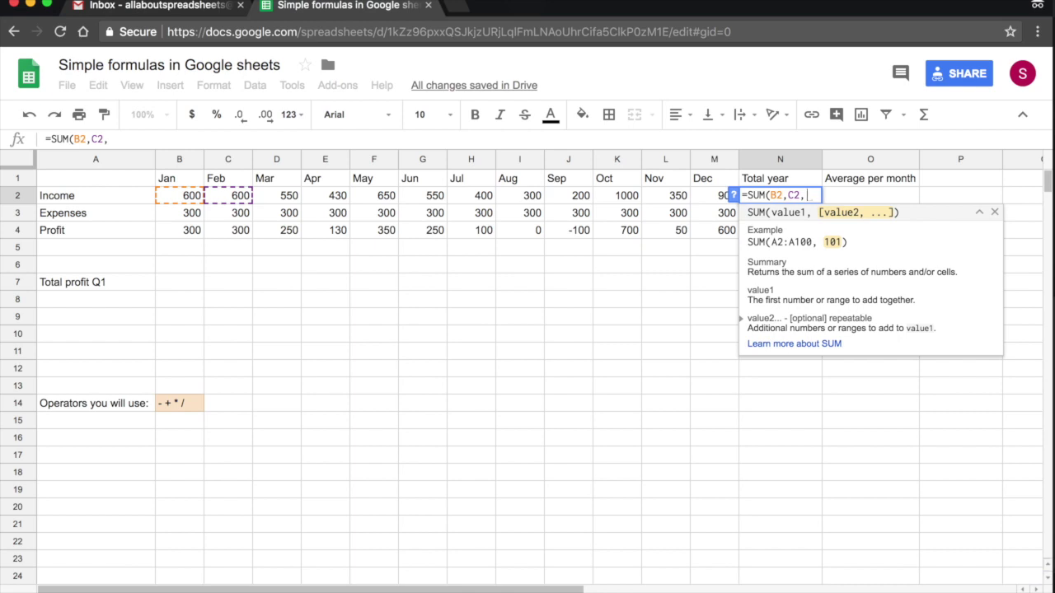
pyautogui.write('D2')
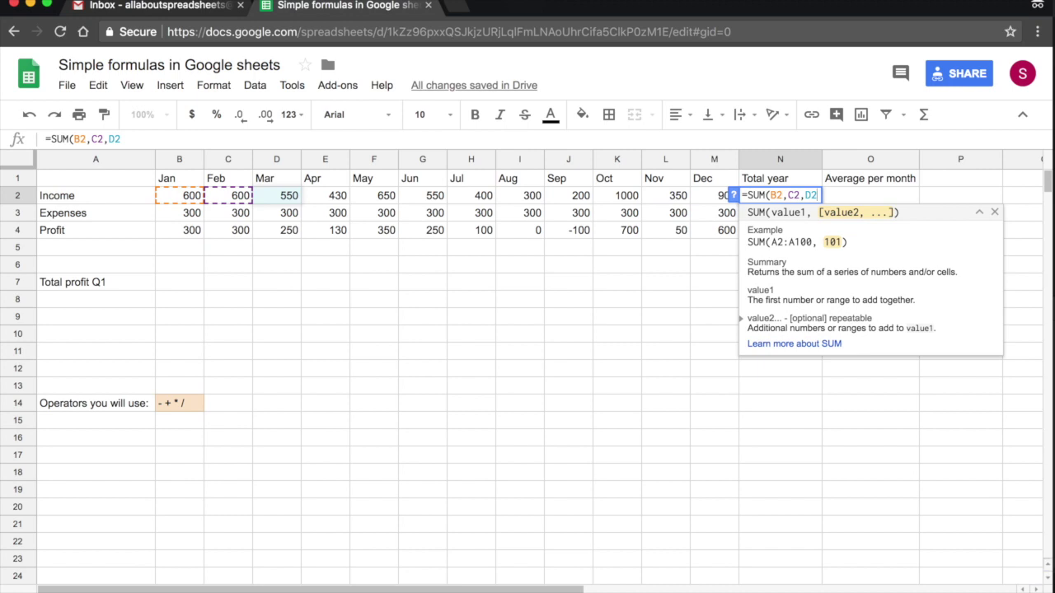
pyautogui.press('BackSpace')
pyautogui.press('BackSpace')
pyautogui.press('BackSpace')
pyautogui.press('BackSpace')
pyautogui.press('BackSpace')
pyautogui.press('BackSpace')
pyautogui.press('BackSpace')
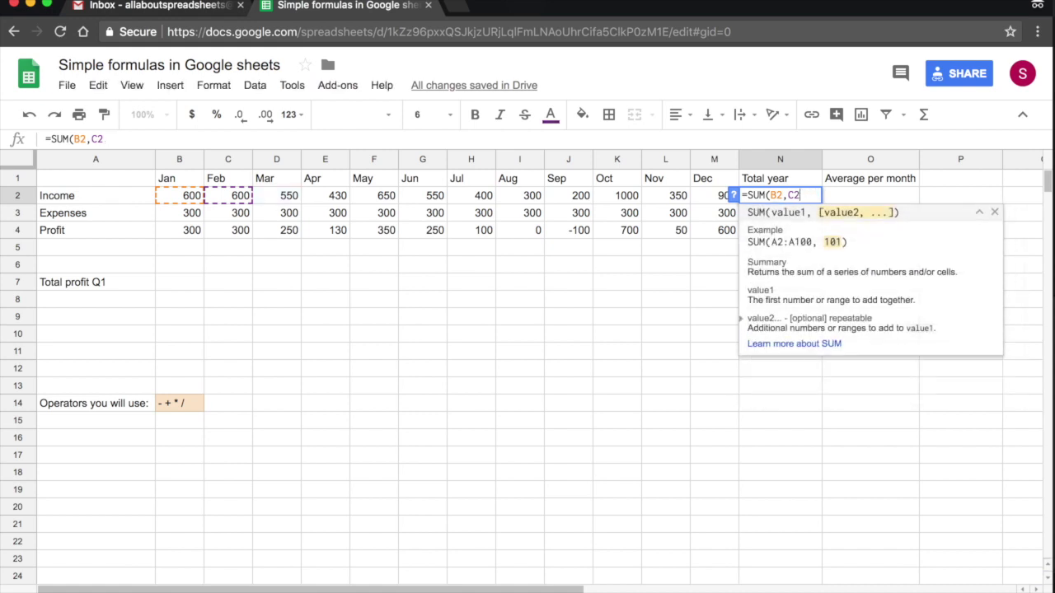
# Rewrite N2 as =SUM(B2,J2,M2) and commit it, showing 1700
pyautogui.press('BackSpace')
pyautogui.press('BackSpace')
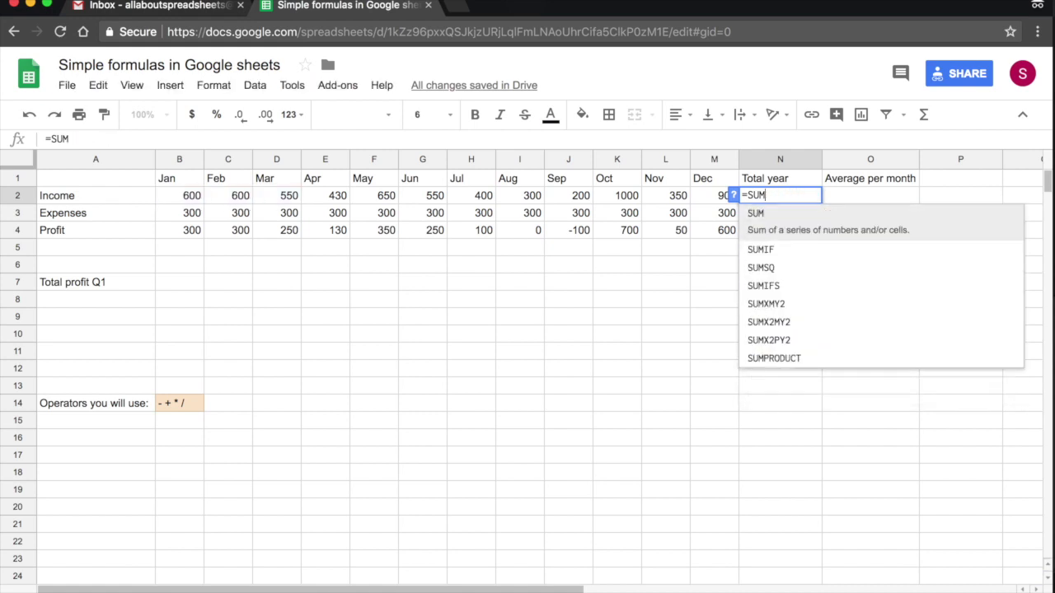
pyautogui.write('(')
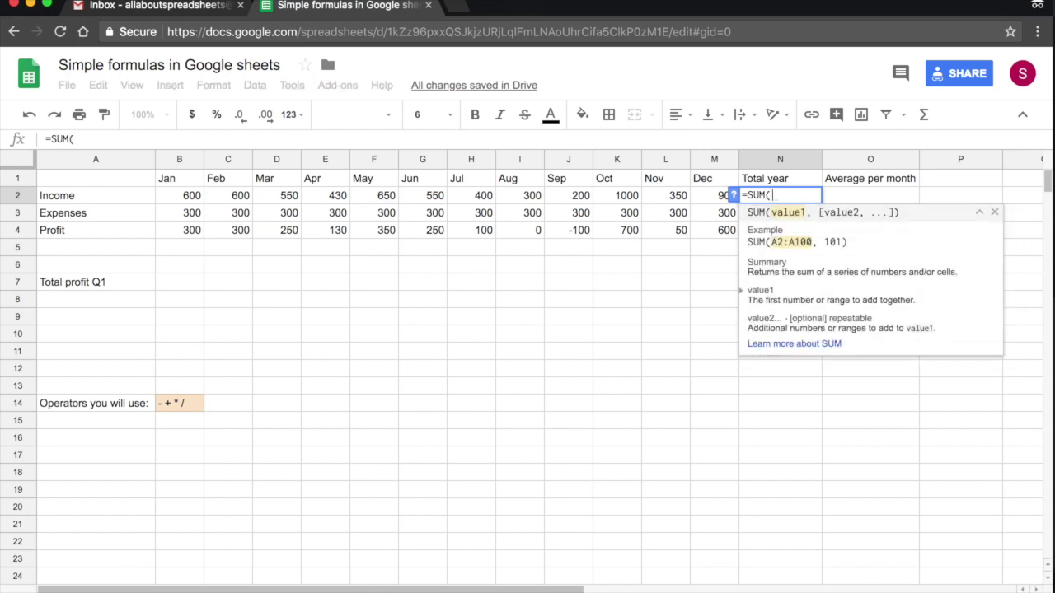
pyautogui.write('B2,')
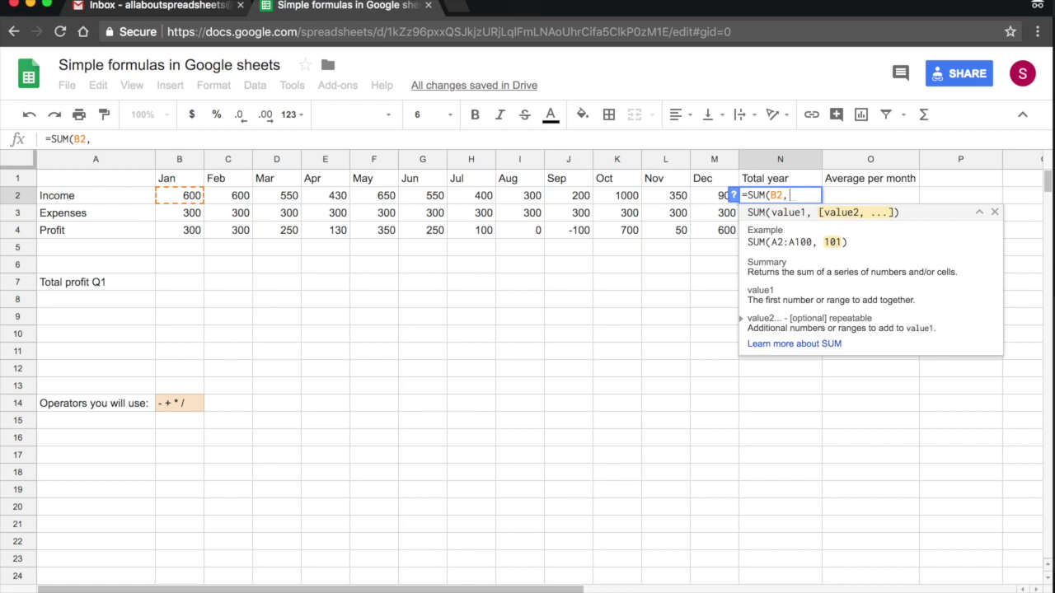
pyautogui.write('J2')
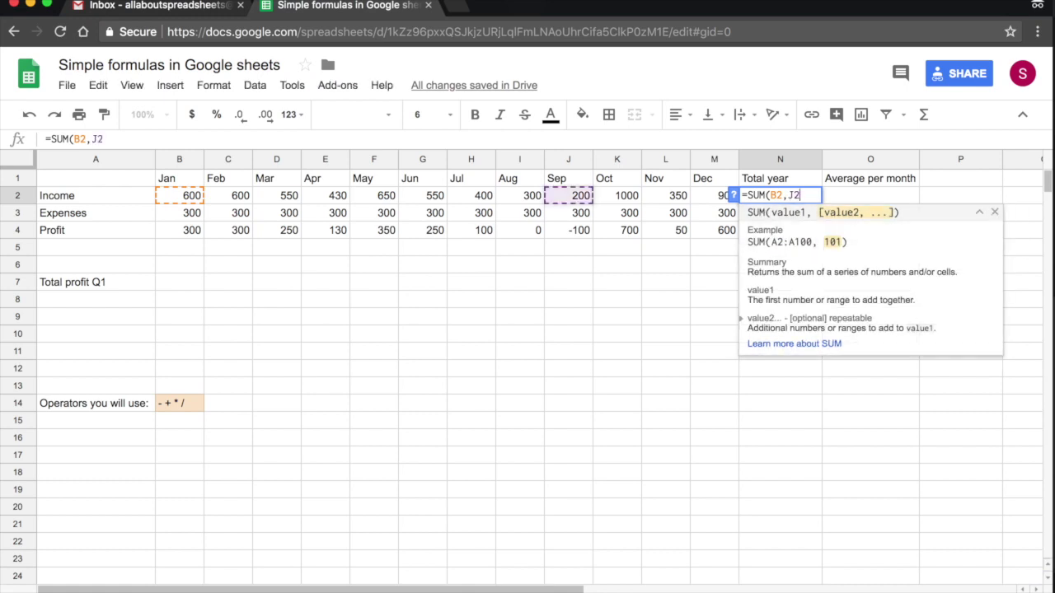
pyautogui.write(',')
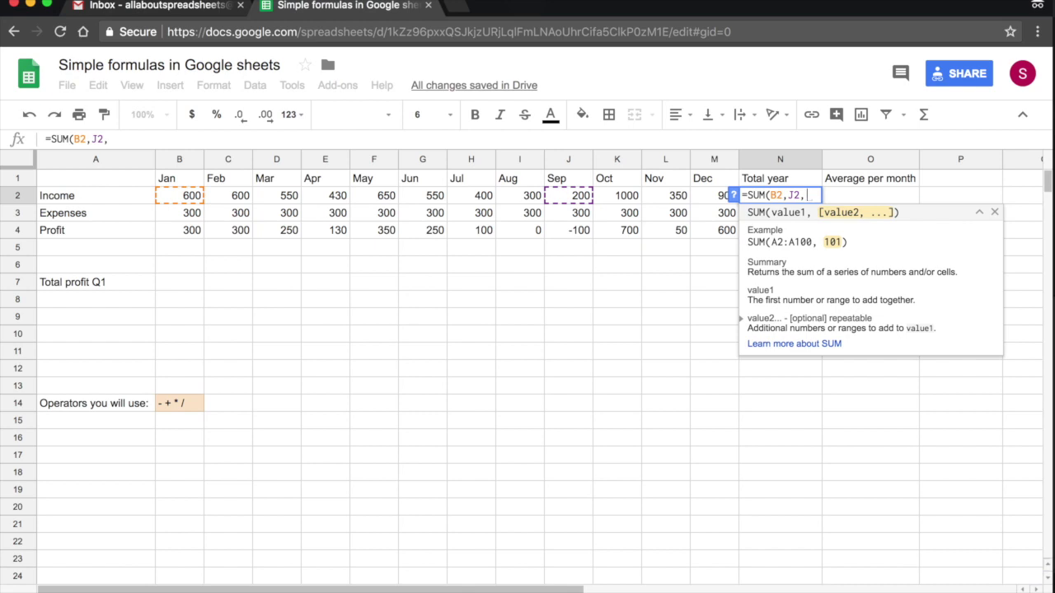
pyautogui.write('M2)')
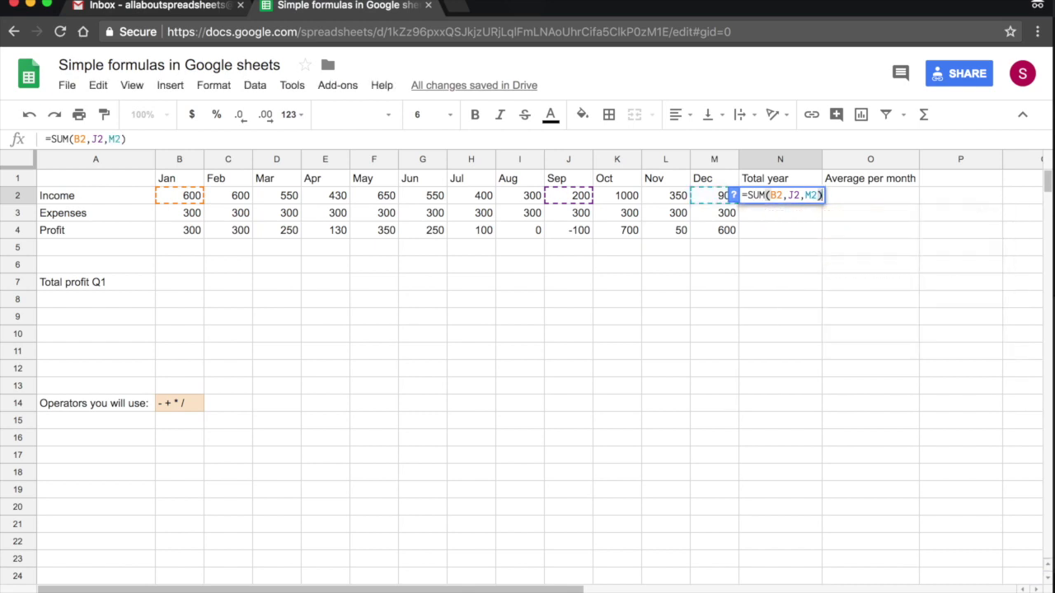
pyautogui.press('Return')
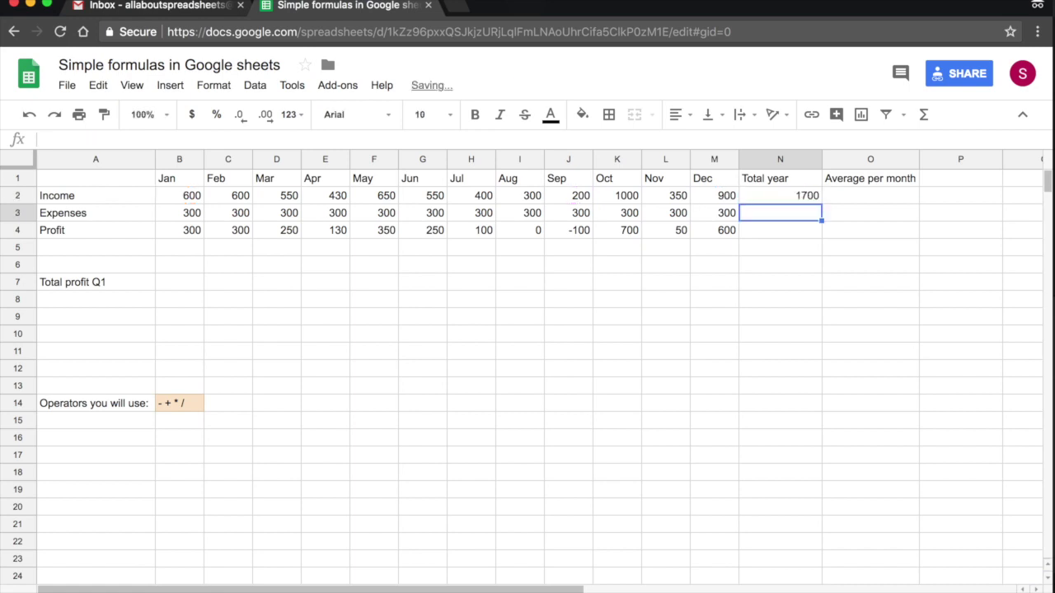
# Edit N2's formula to =SUM(B2:M2) so the Income total becomes 6530
pyautogui.press('Up')
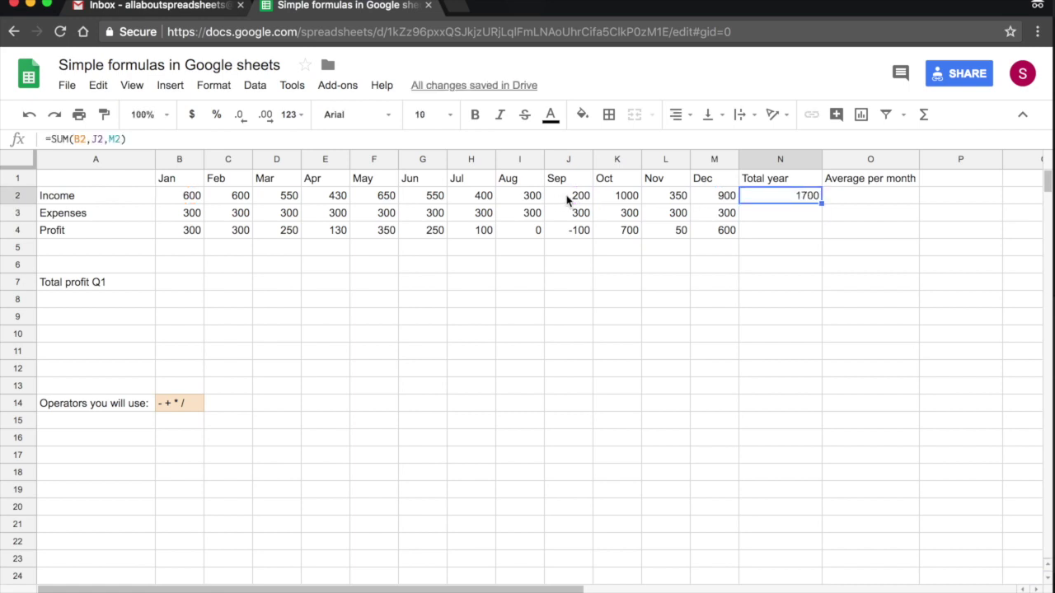
pyautogui.doubleClick(804, 196)
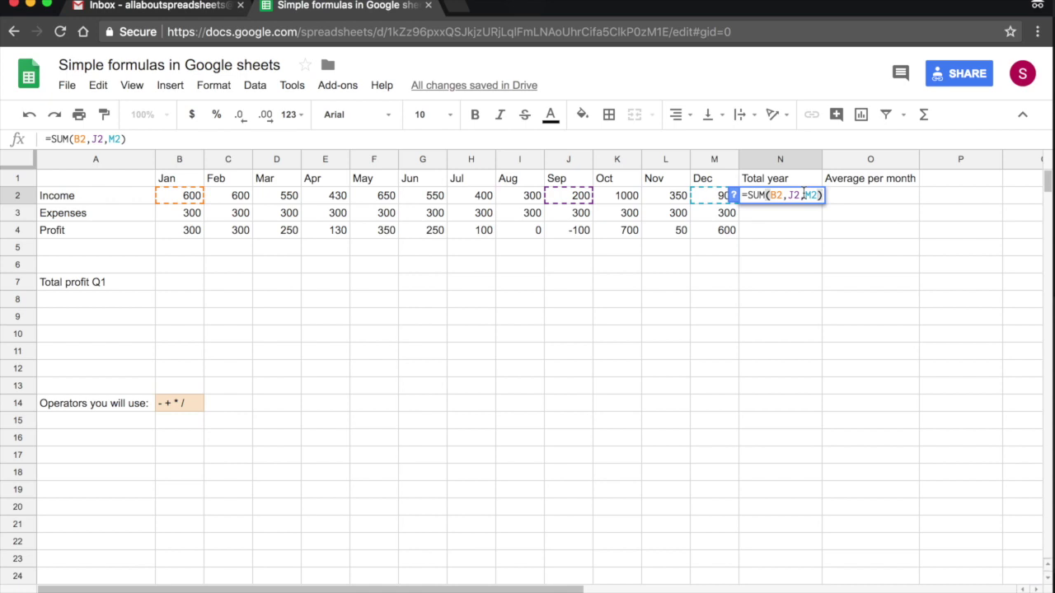
pyautogui.moveTo(817, 195); pyautogui.dragTo(783, 201)
pyautogui.press('BackSpace')
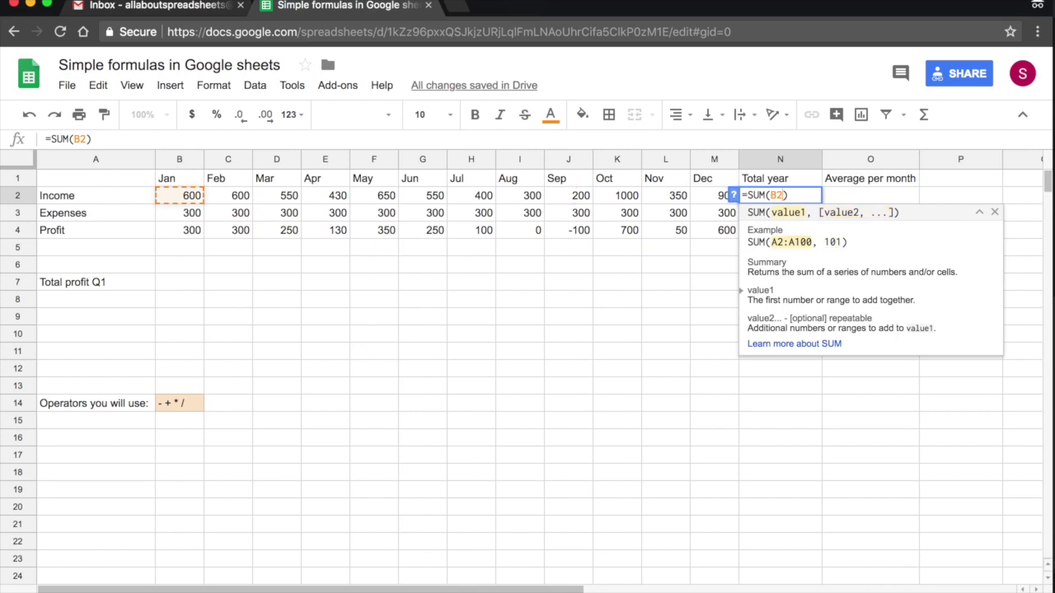
pyautogui.write(':')
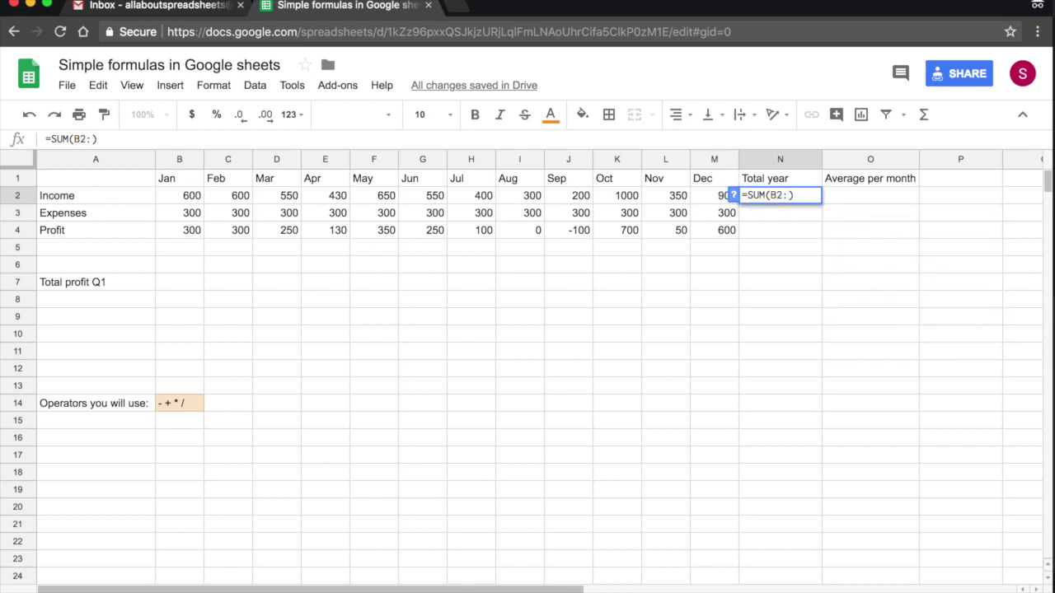
pyautogui.write('M2')
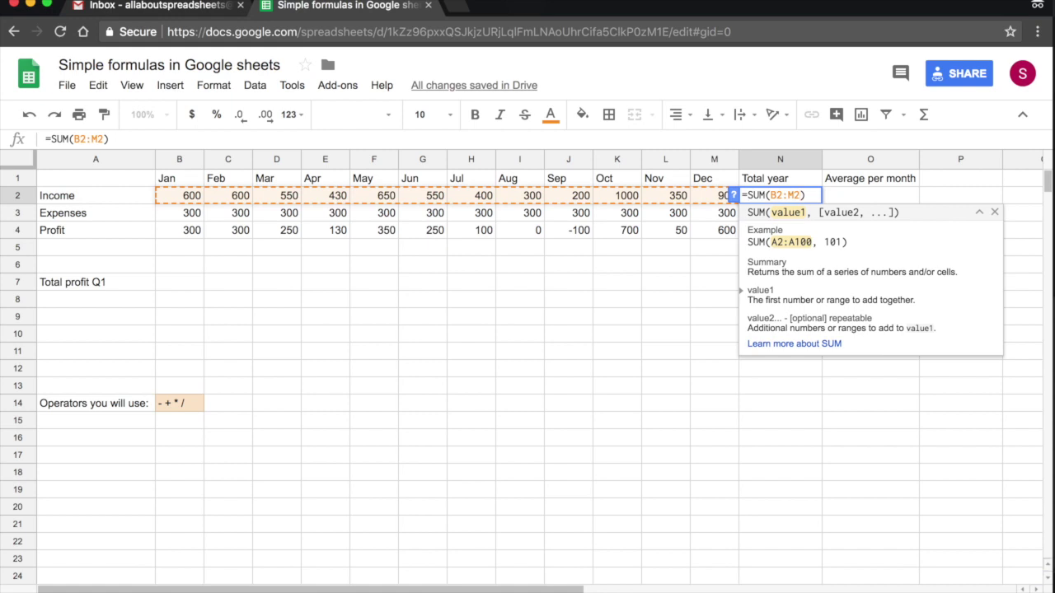
pyautogui.press('Return')
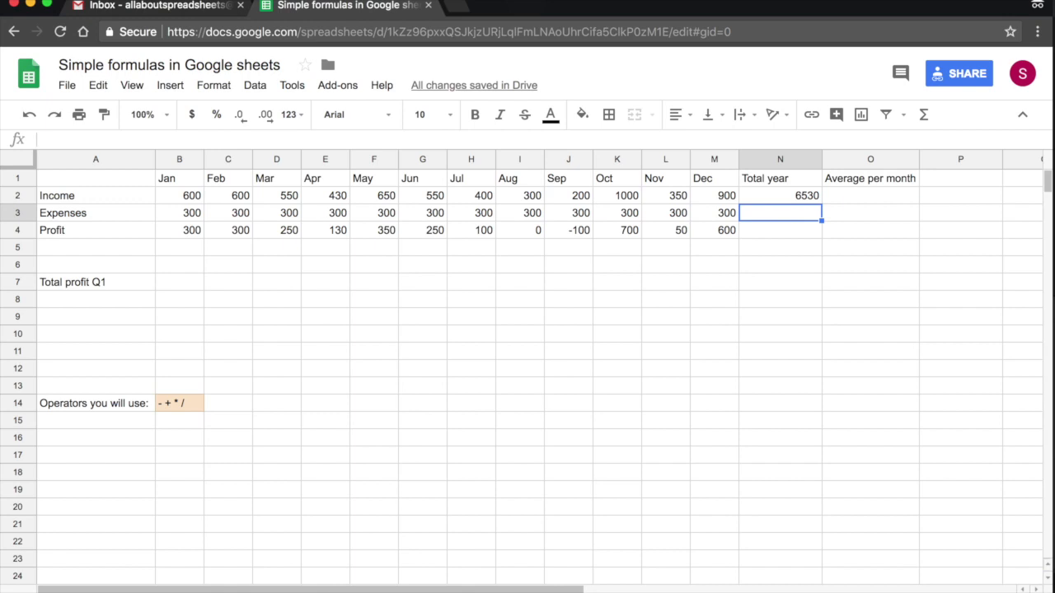
# Enter a SUM over B3:M3 in N3 for the Expenses yearly total of 3600
pyautogui.write('=sum')
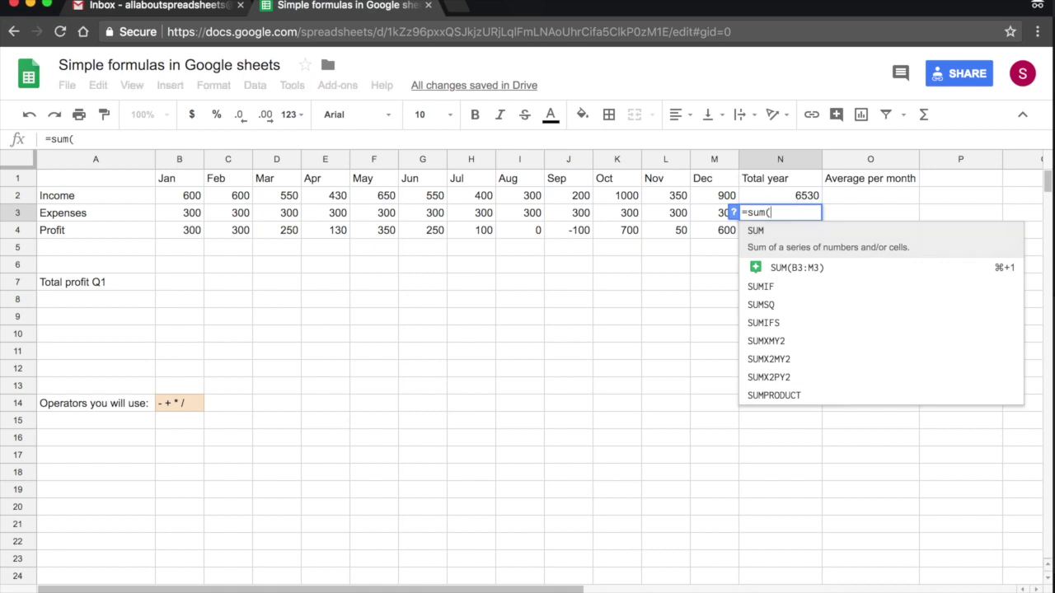
pyautogui.write('(')
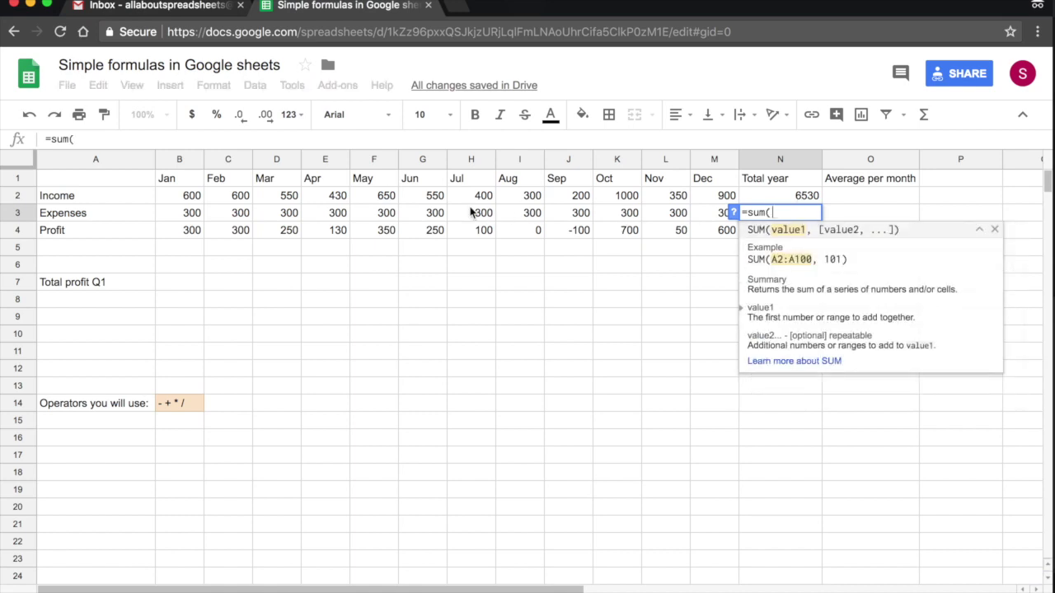
pyautogui.click(180, 214)
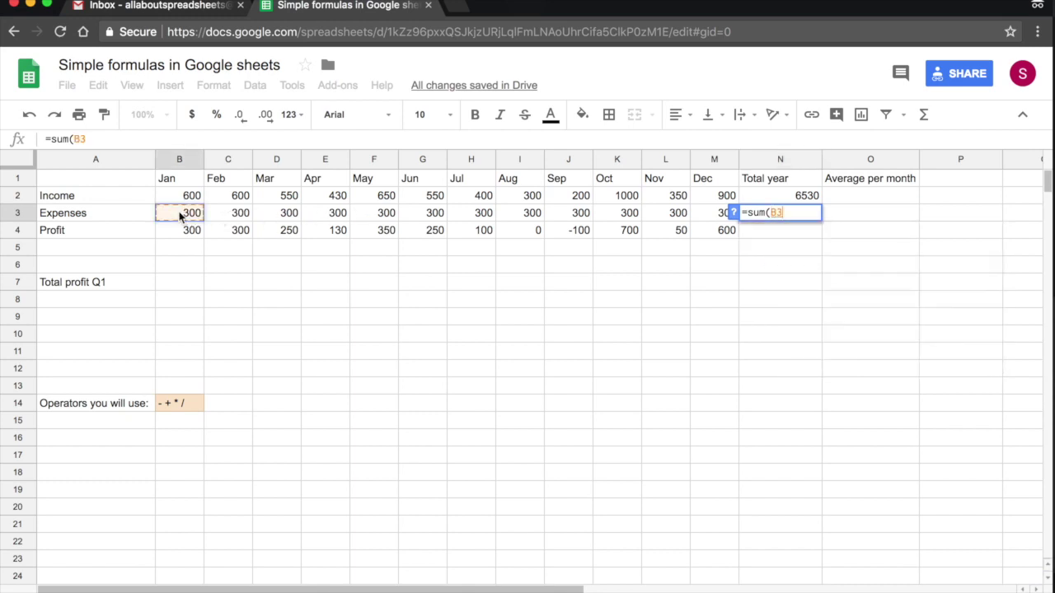
pyautogui.moveTo(180, 214); pyautogui.dragTo(700, 221)
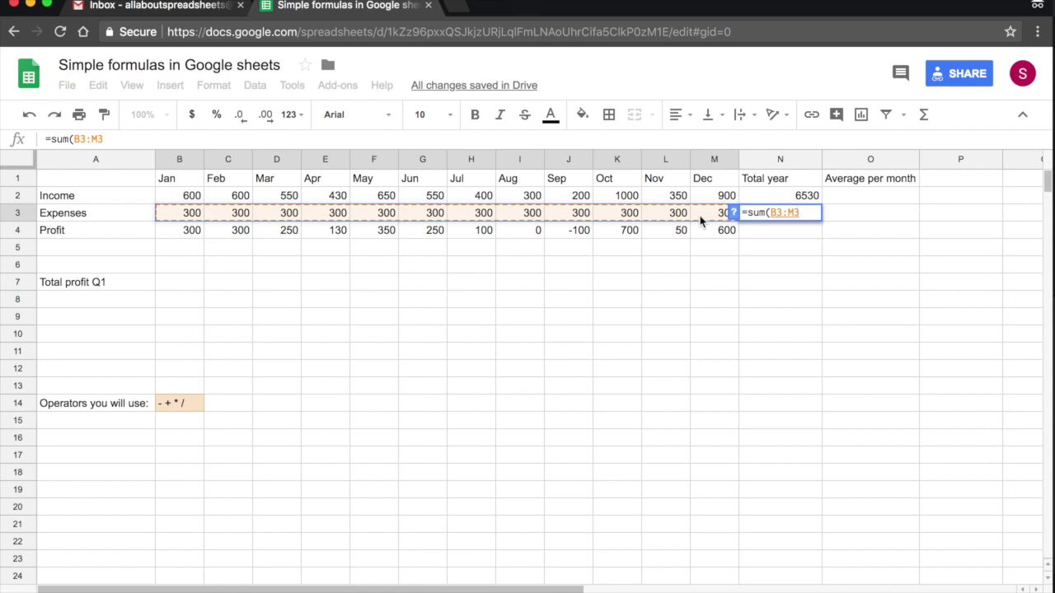
pyautogui.press('Return')
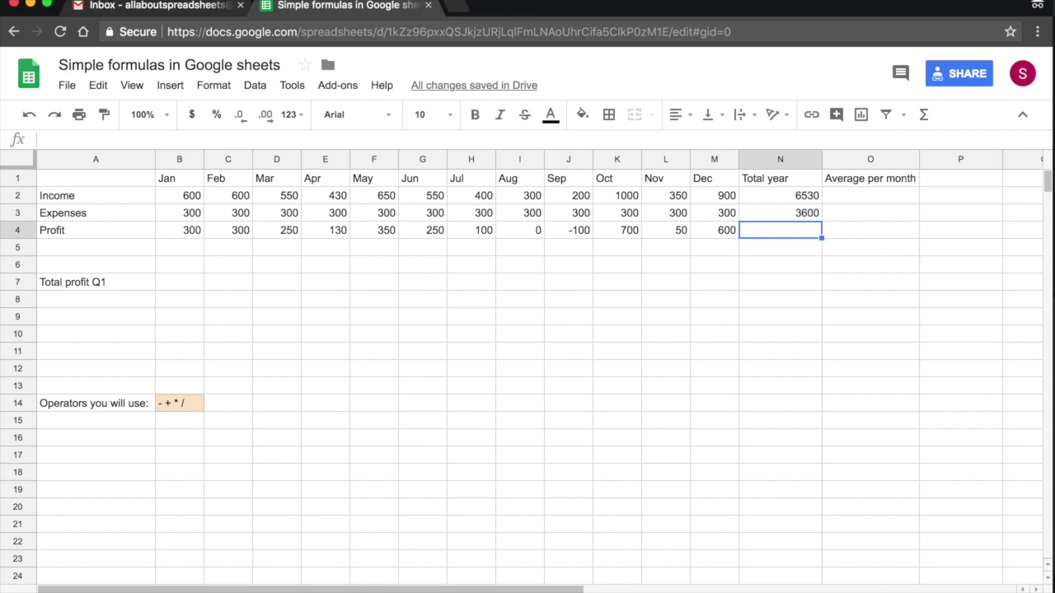
# Enter the suggested =sum(B4:M4) in N4, giving a Profit total of 2930
pyautogui.write('=')
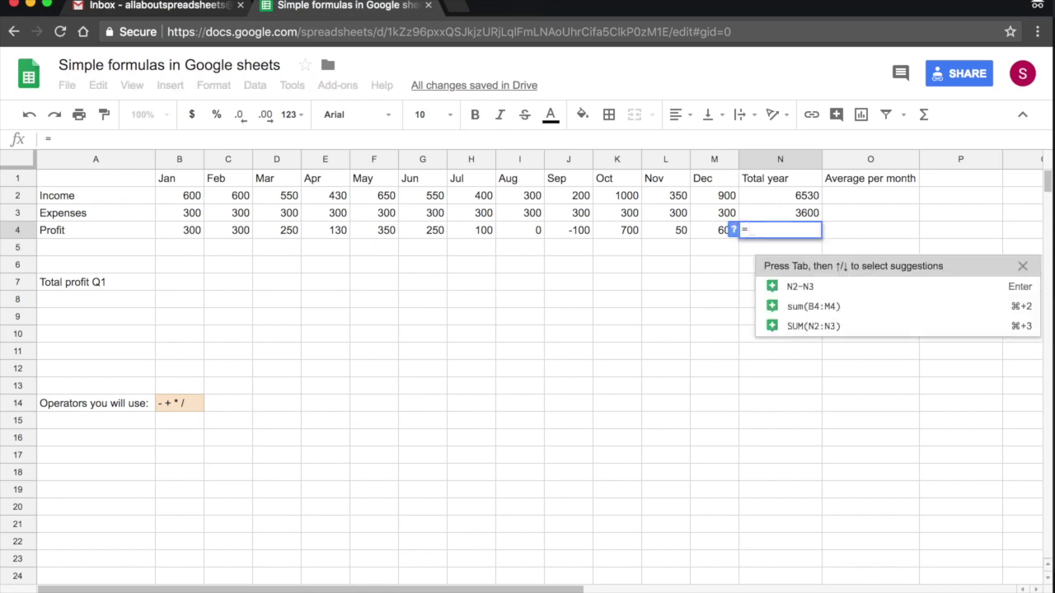
pyautogui.write('su')
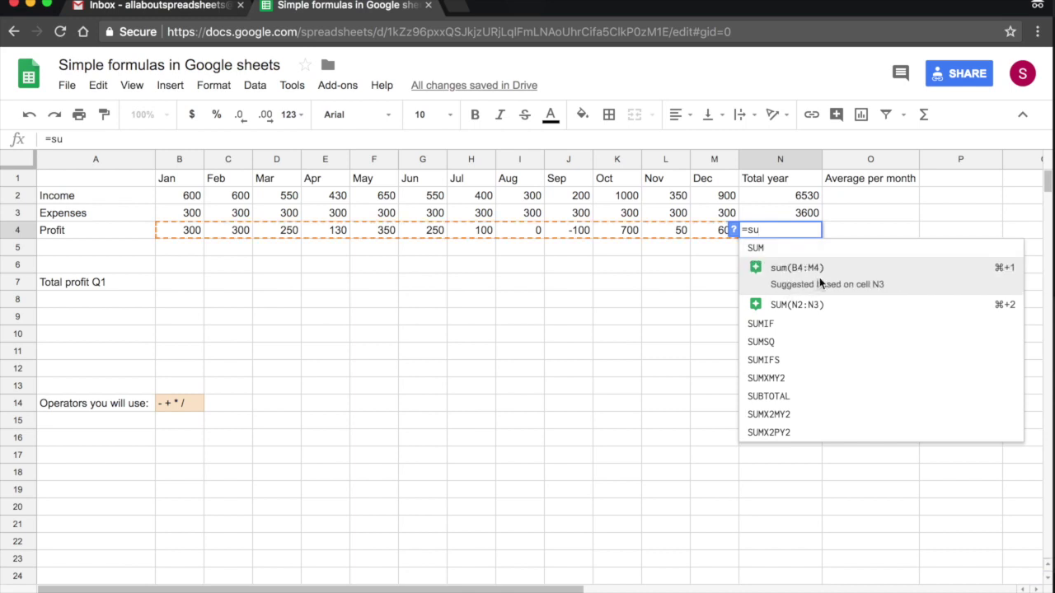
pyautogui.click(802, 270)
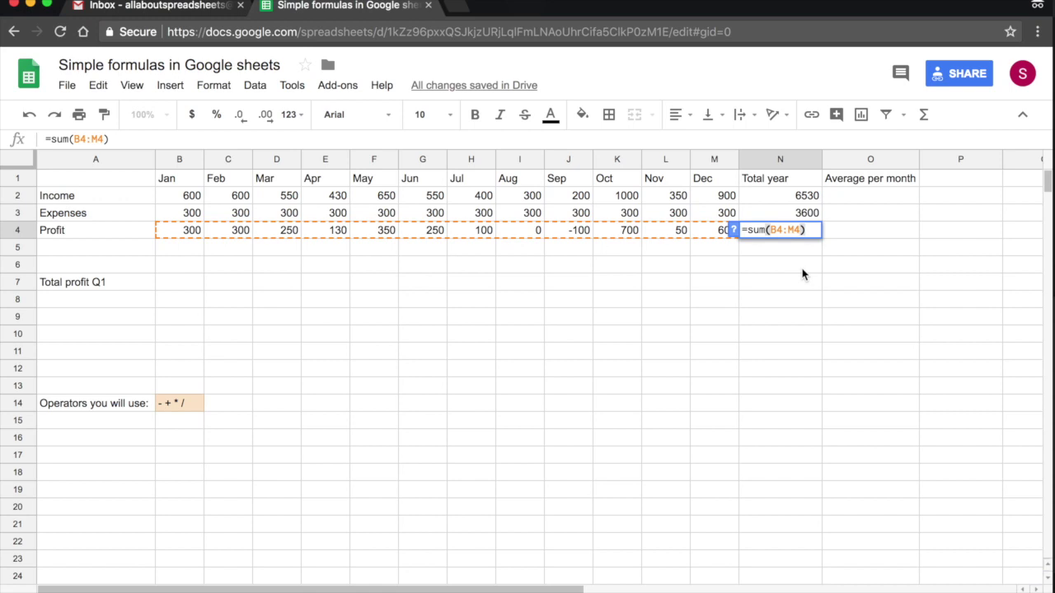
pyautogui.press('Return')
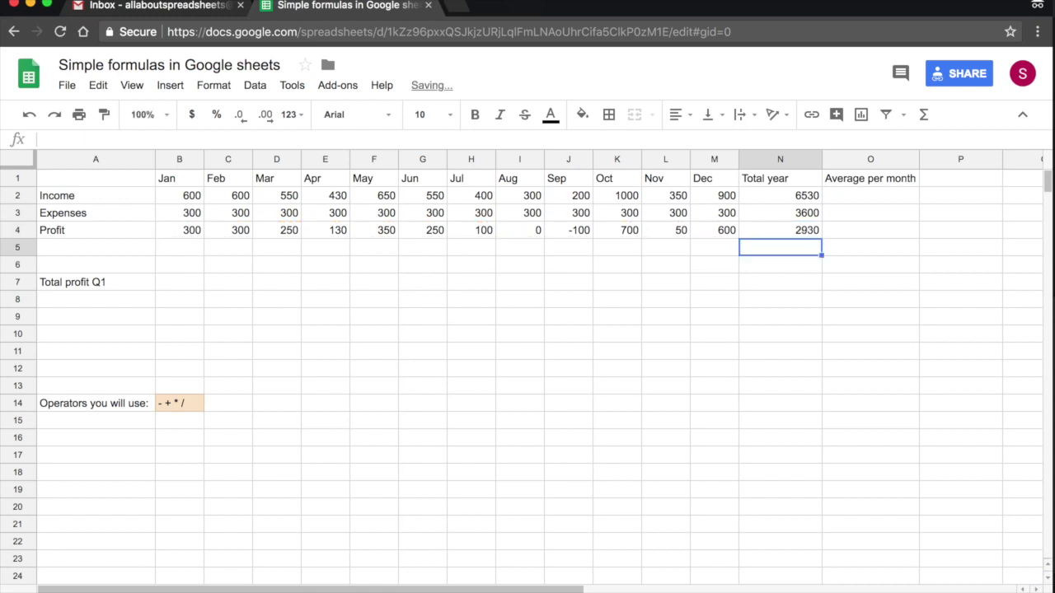
# Put =AVERAGE(B2:M2) in O2 for an Income monthly average of 544.1666667
pyautogui.click(854, 197)
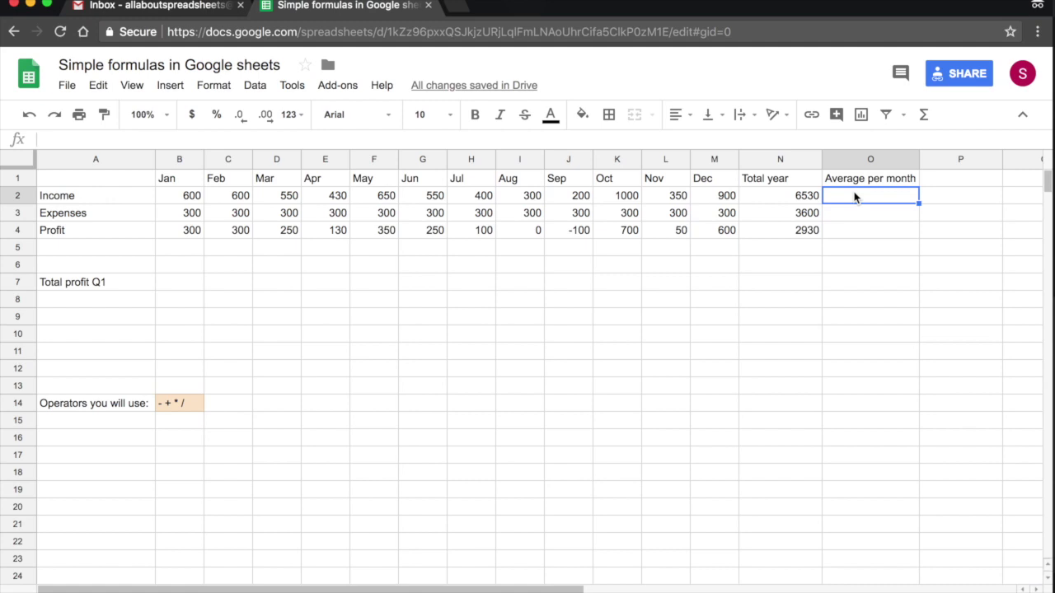
pyautogui.write('=a')
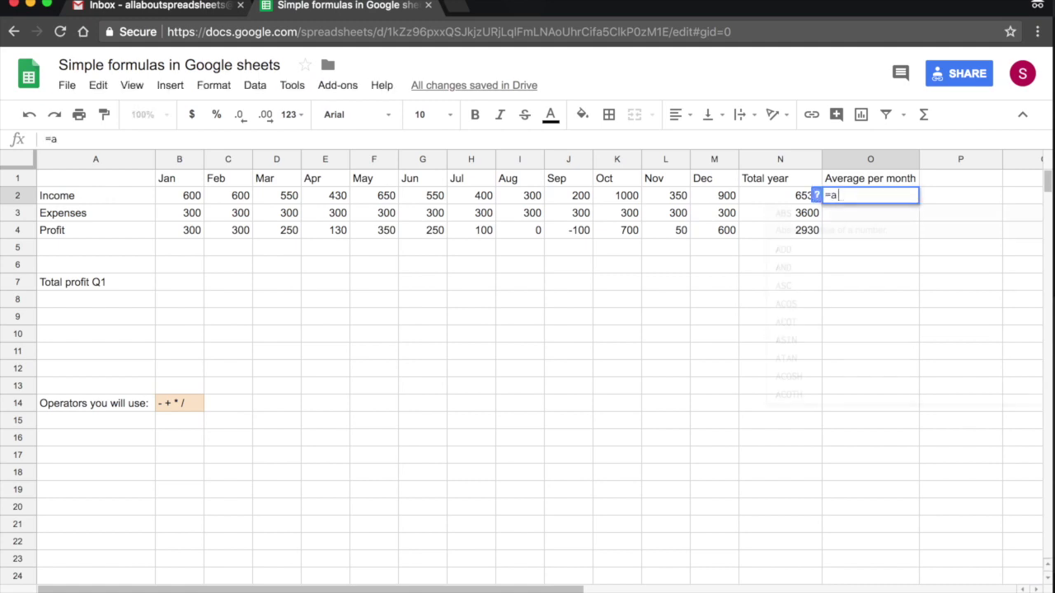
pyautogui.write('vera')
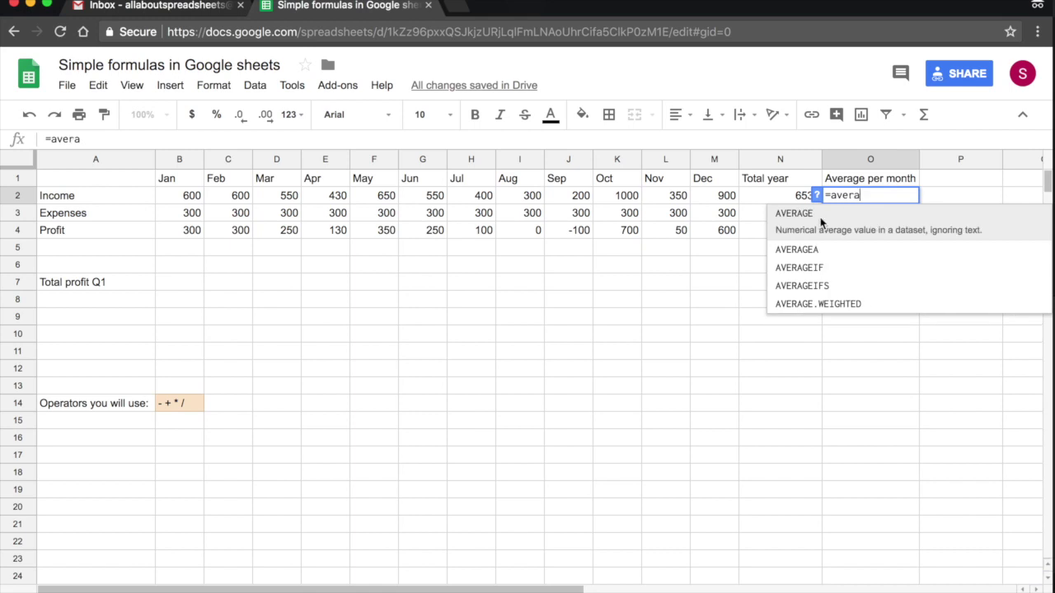
pyautogui.click(821, 220)
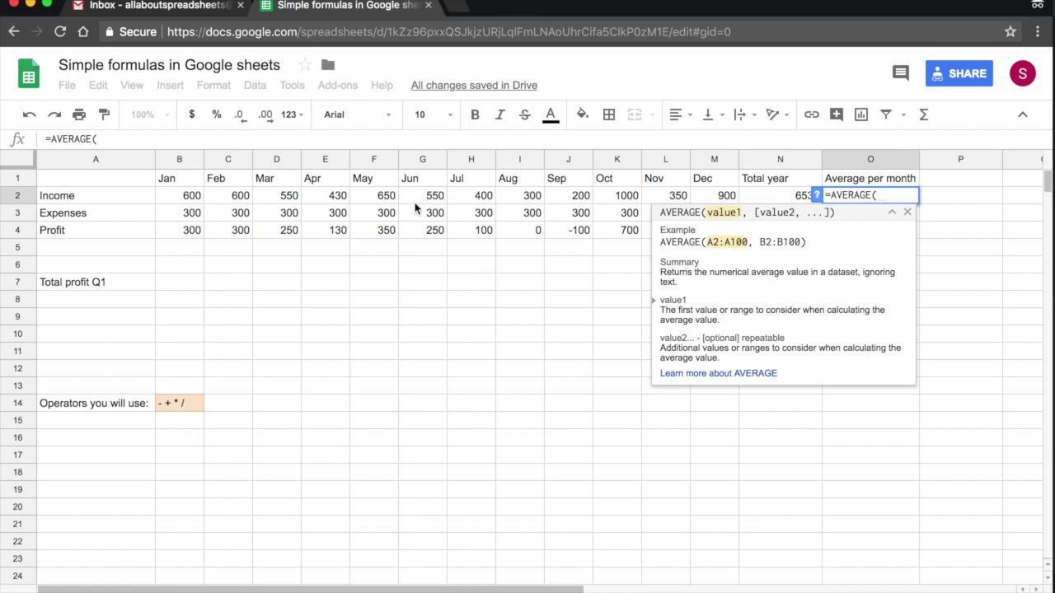
pyautogui.moveTo(189, 198); pyautogui.dragTo(710, 198)
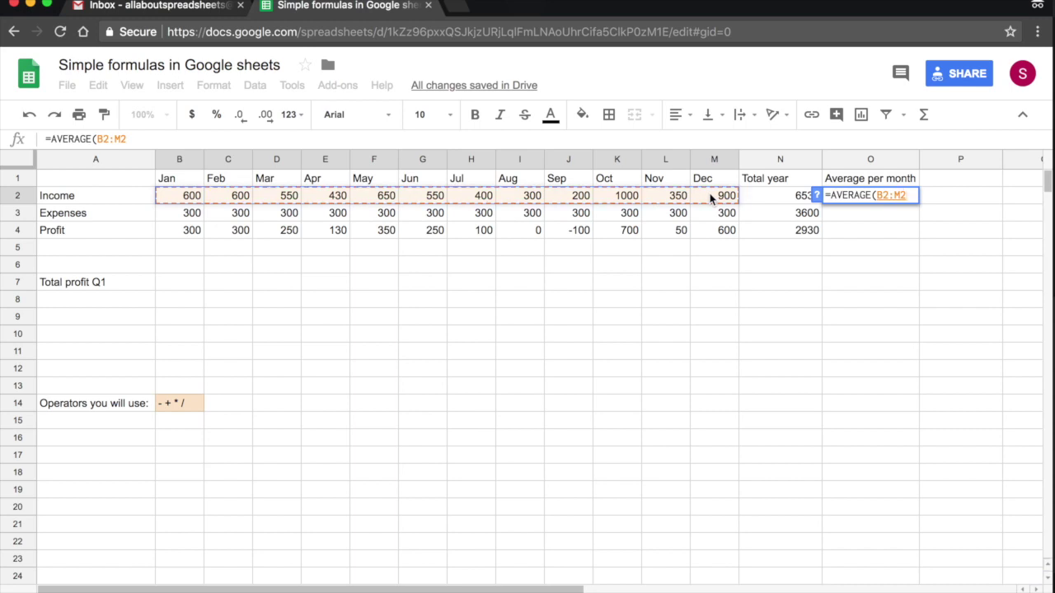
pyautogui.press('Return')
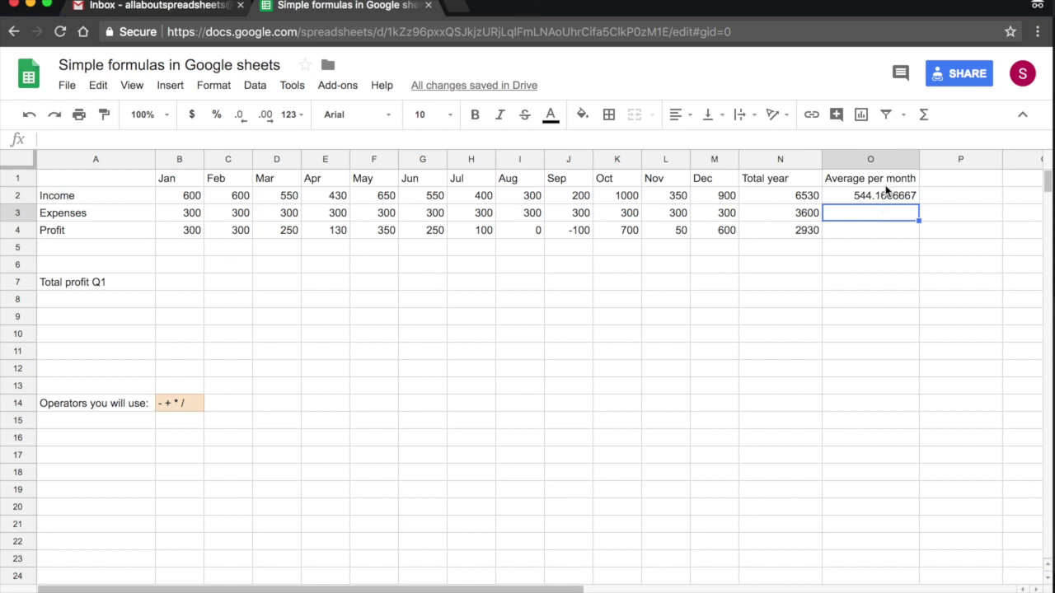
# Insert =AVERAGE(B3:M3) in O3 from the Functions menu, giving an Expenses average of 300
pyautogui.click(926, 117)
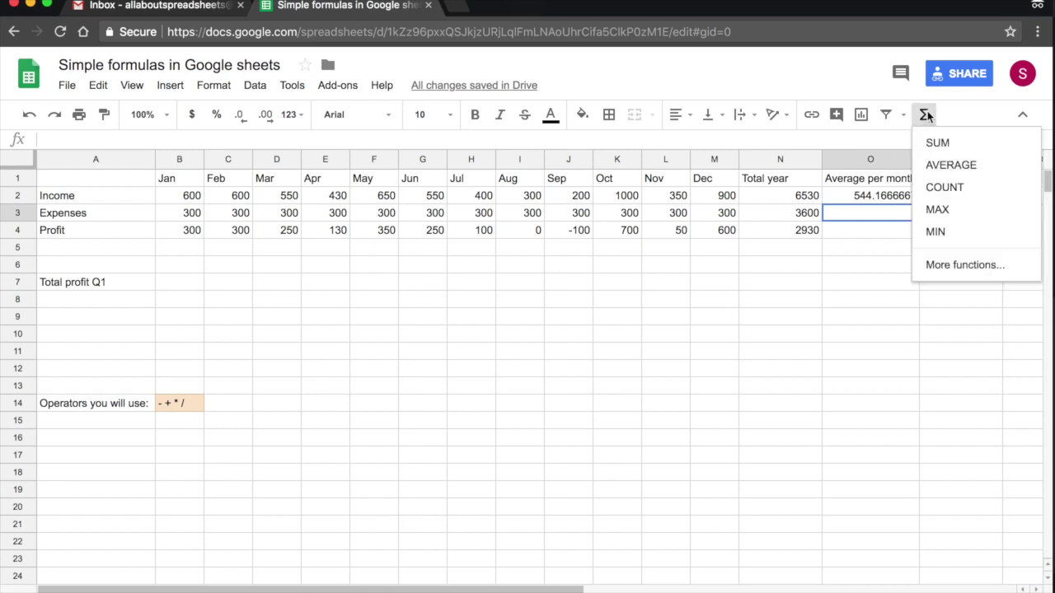
pyautogui.click(997, 167)
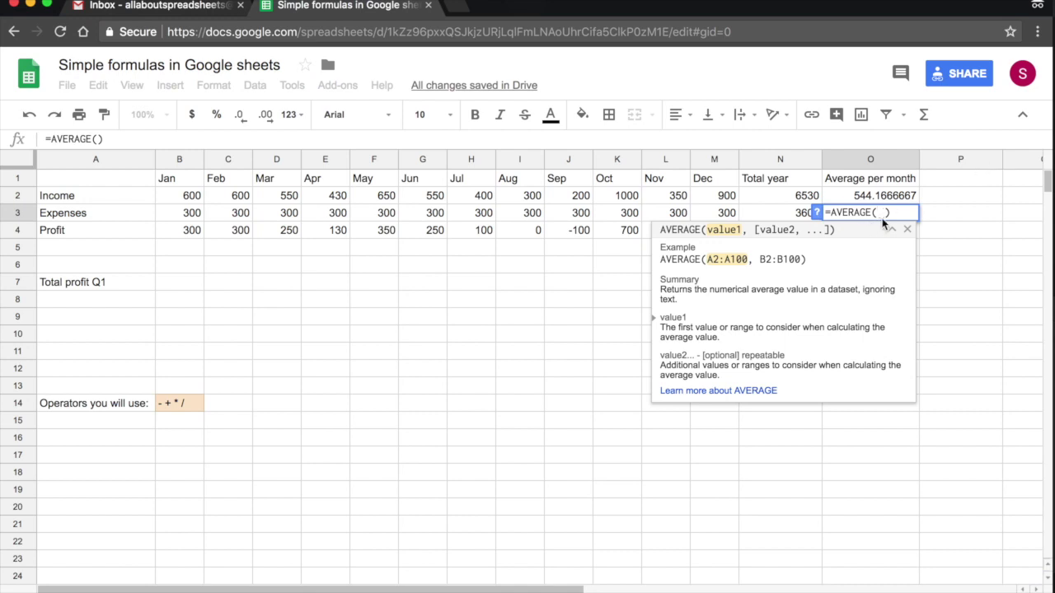
pyautogui.click(183, 217)
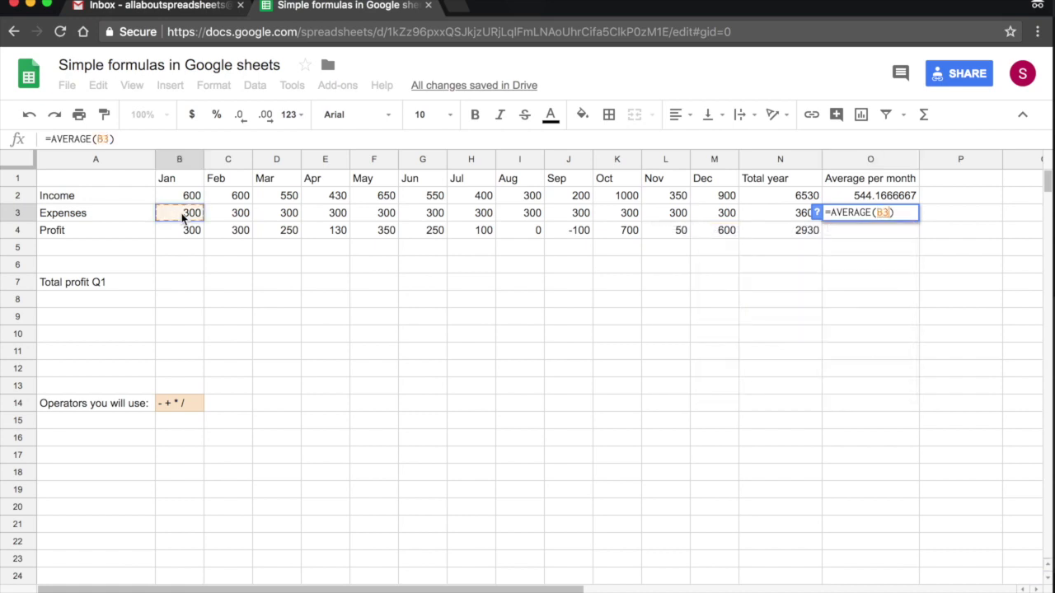
pyautogui.moveTo(183, 217); pyautogui.dragTo(716, 224)
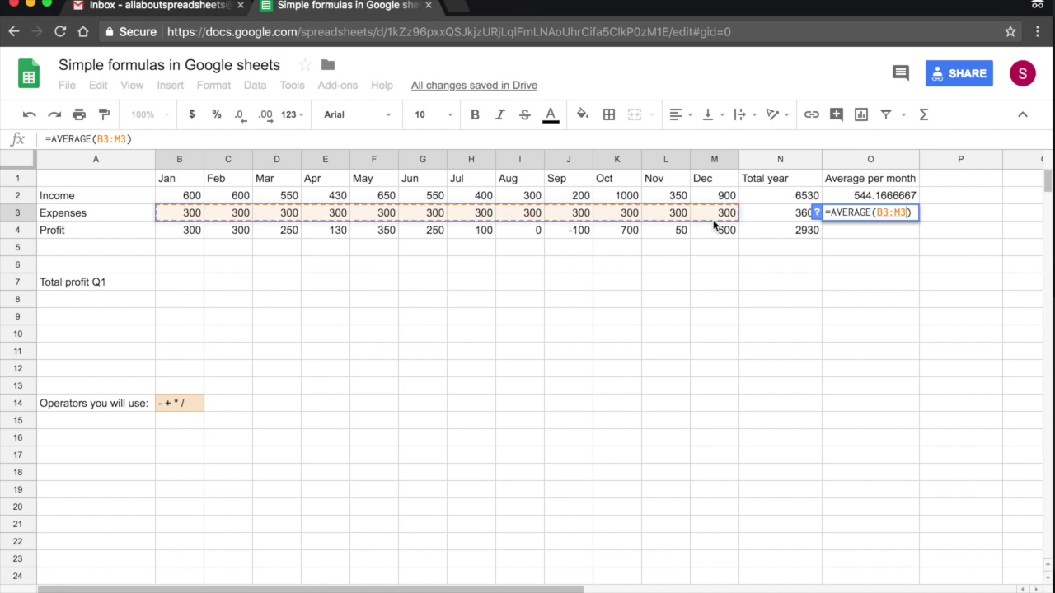
pyautogui.press('Return')
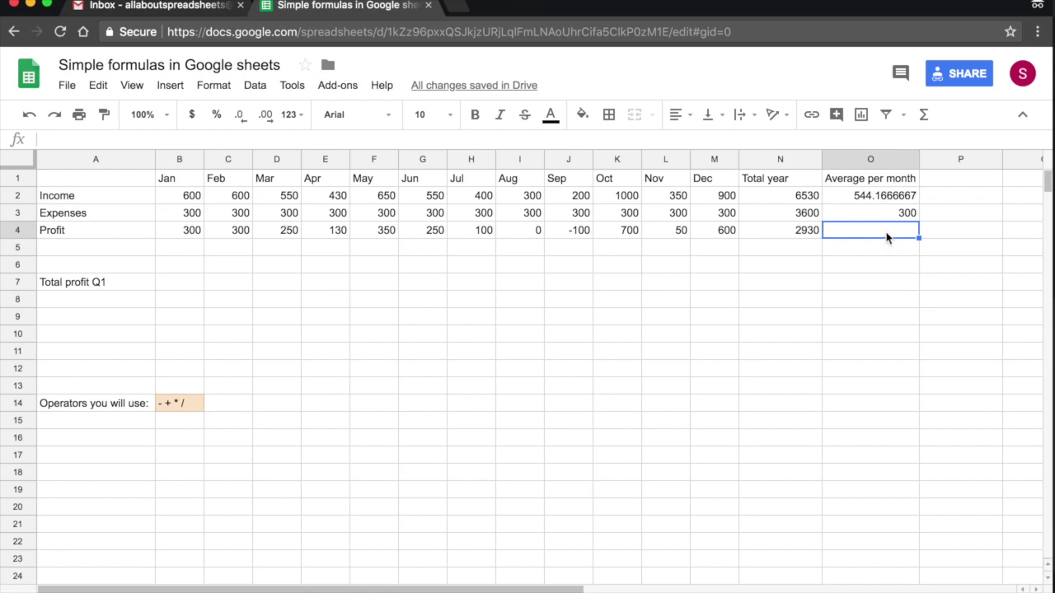
# Insert =AVERAGE(B4:M4) in O4 from the Functions menu, giving a Profit average of 244.1666667
pyautogui.click(924, 116)
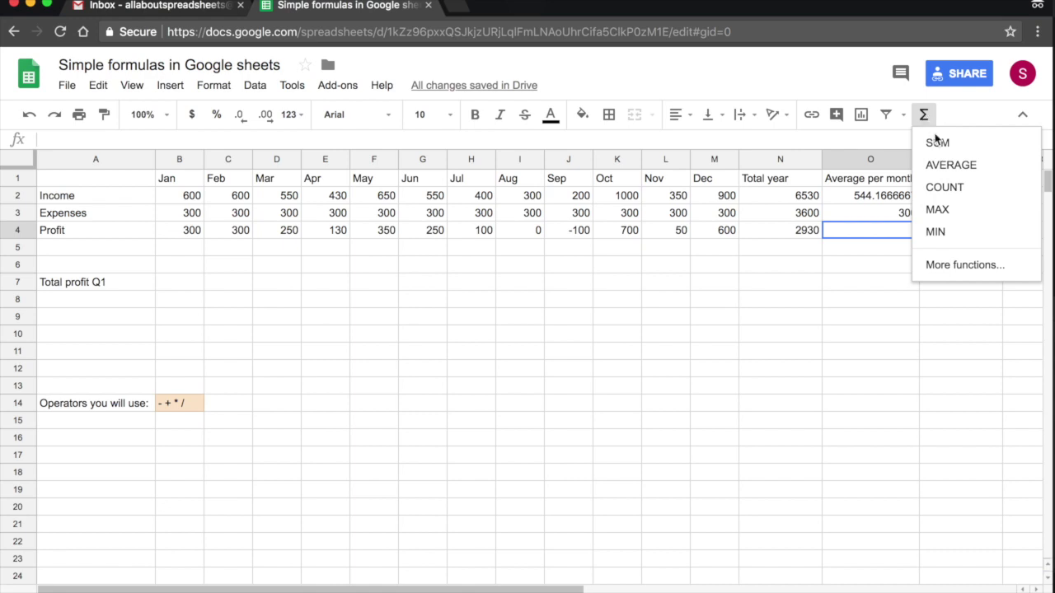
pyautogui.click(960, 165)
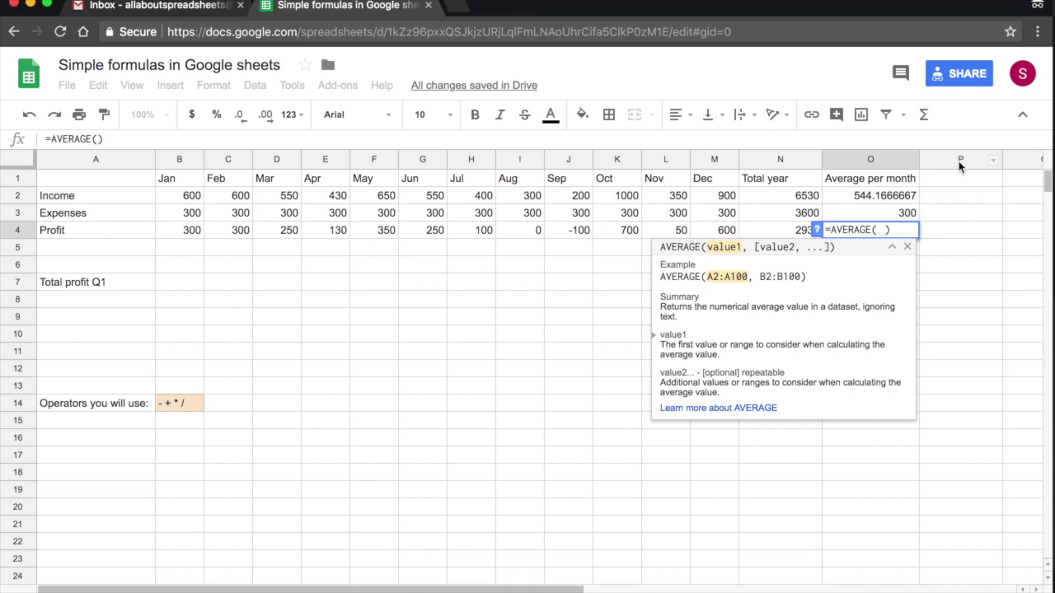
pyautogui.write('B')
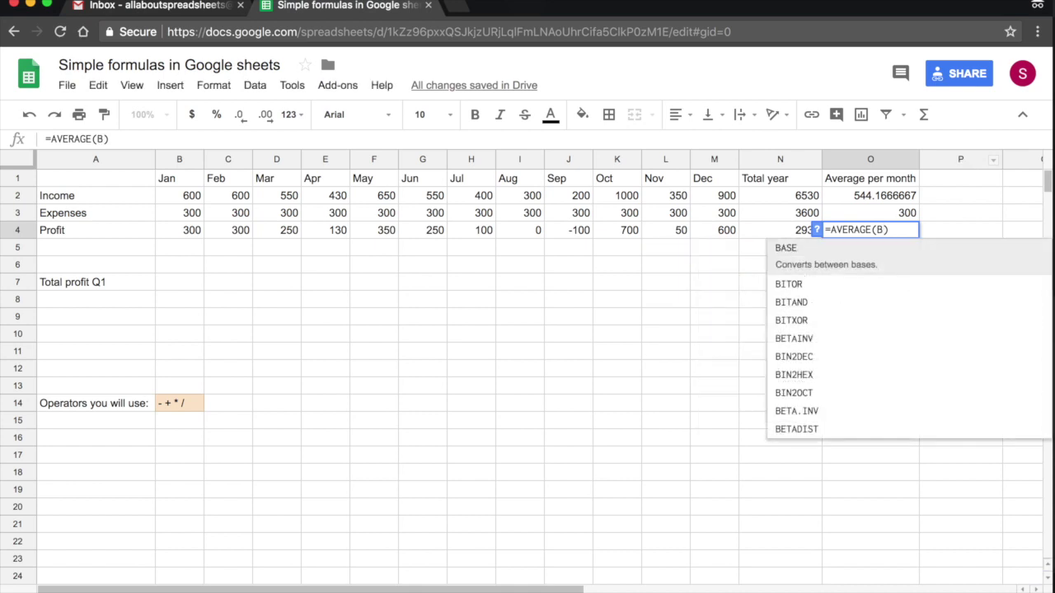
pyautogui.write('4')
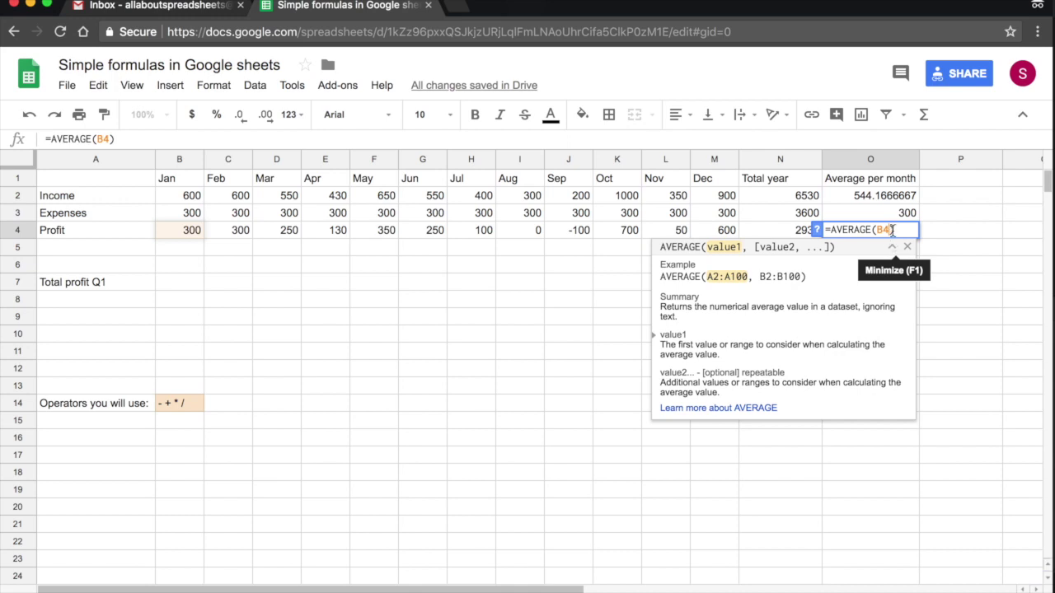
pyautogui.write(':')
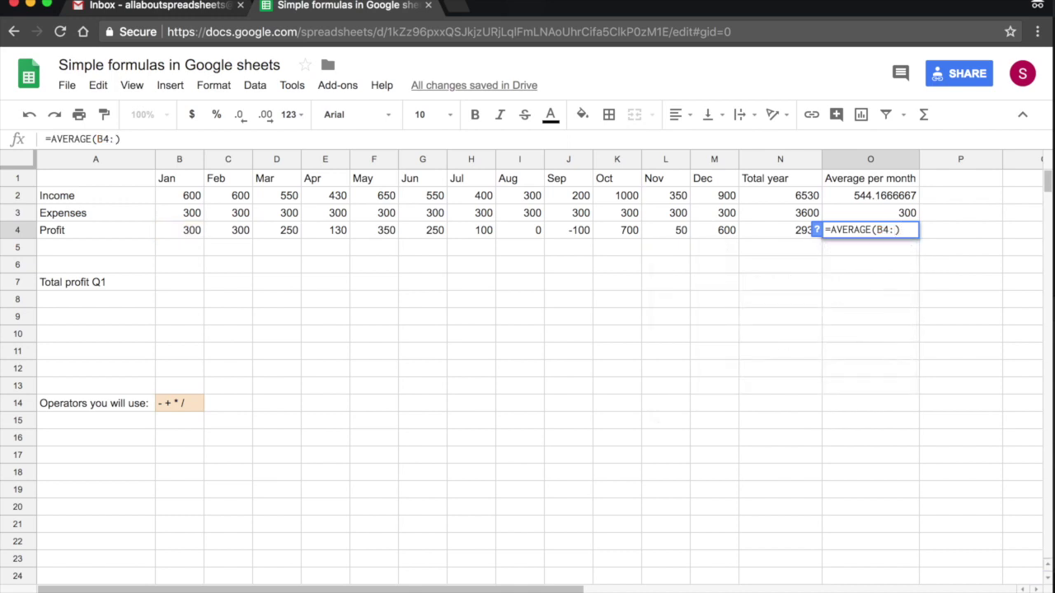
pyautogui.write('M4')
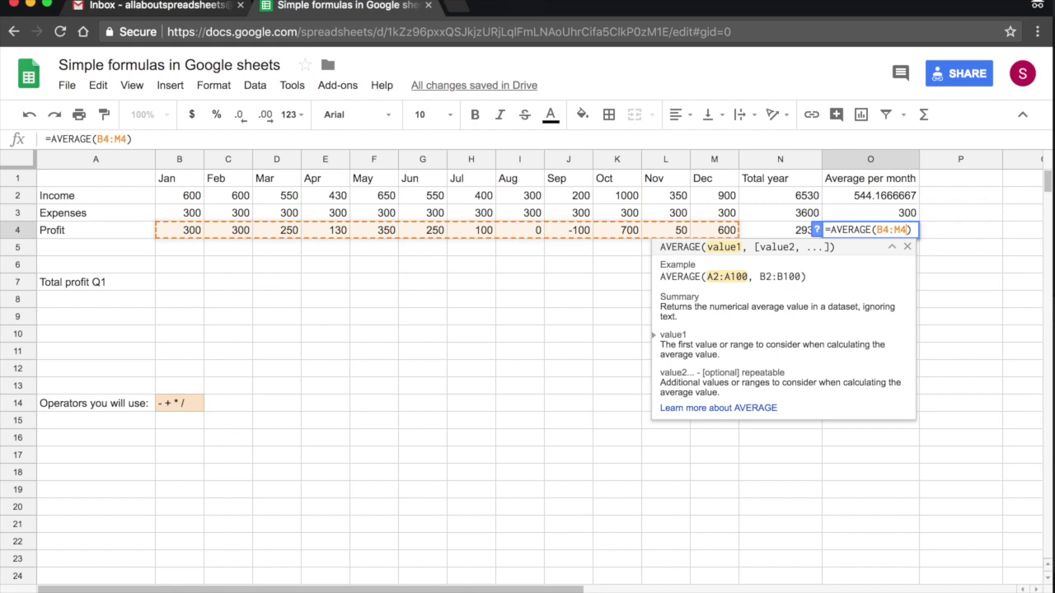
pyautogui.press('Return')
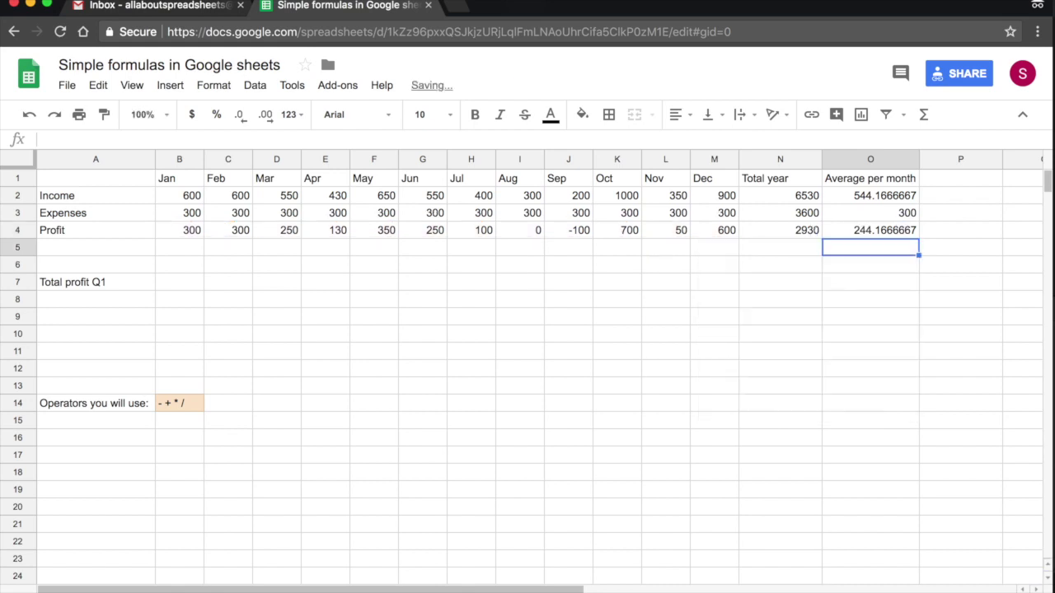